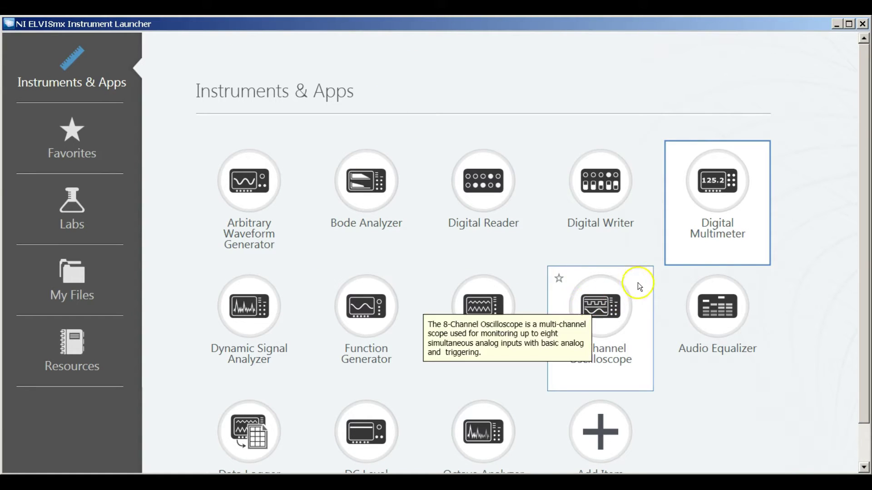
Launch the Digital Multimeter from the Instrument Launcher's Instruments & Apps tiles
left_click(722, 240)
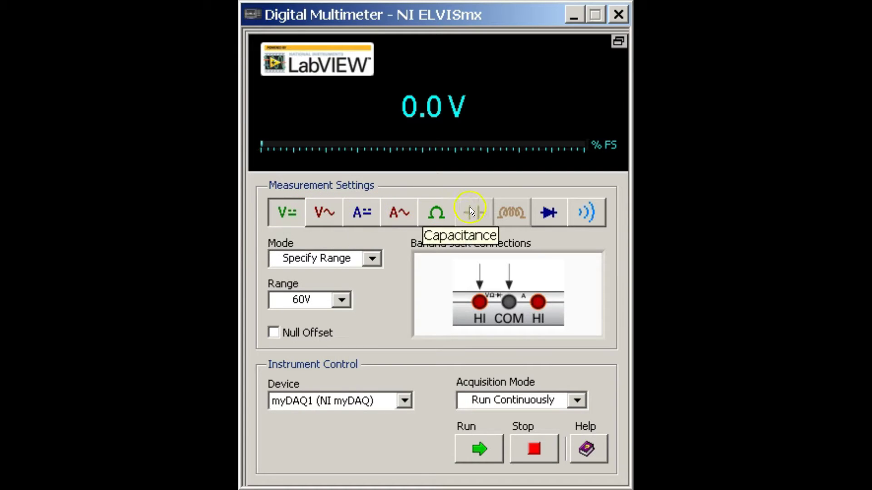
left_click(570, 213)
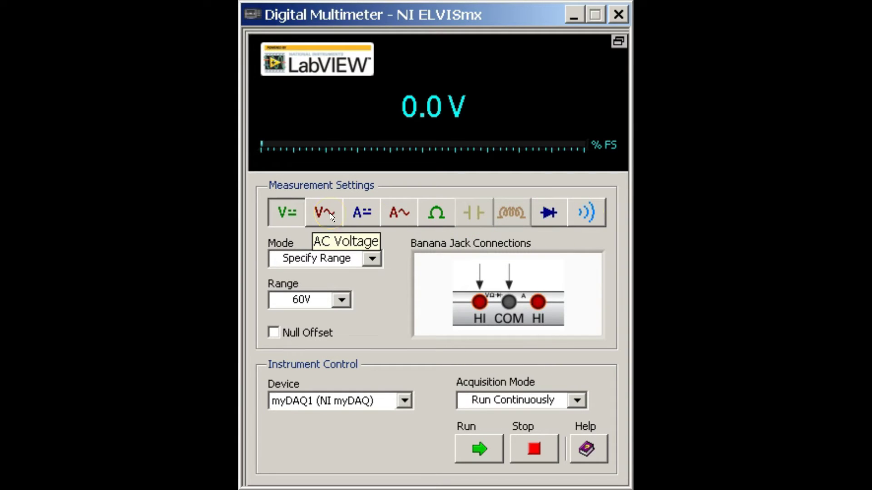
left_click(361, 213)
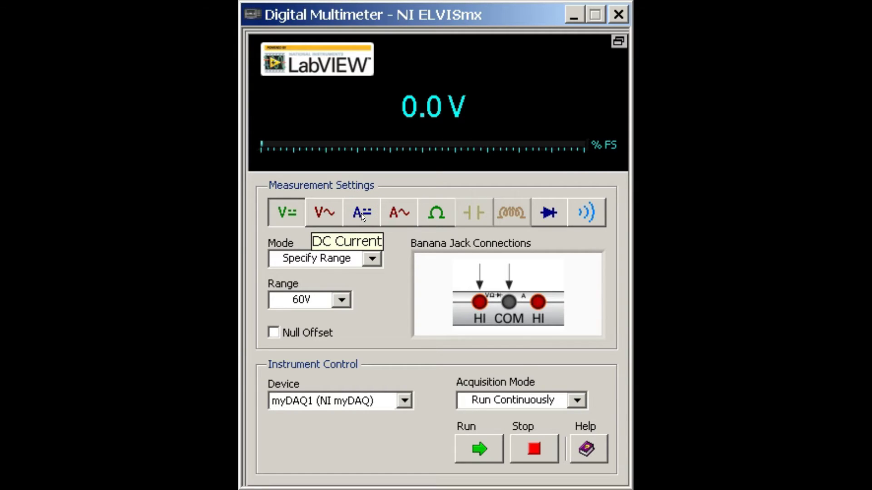
left_click(397, 213)
left_click(432, 215)
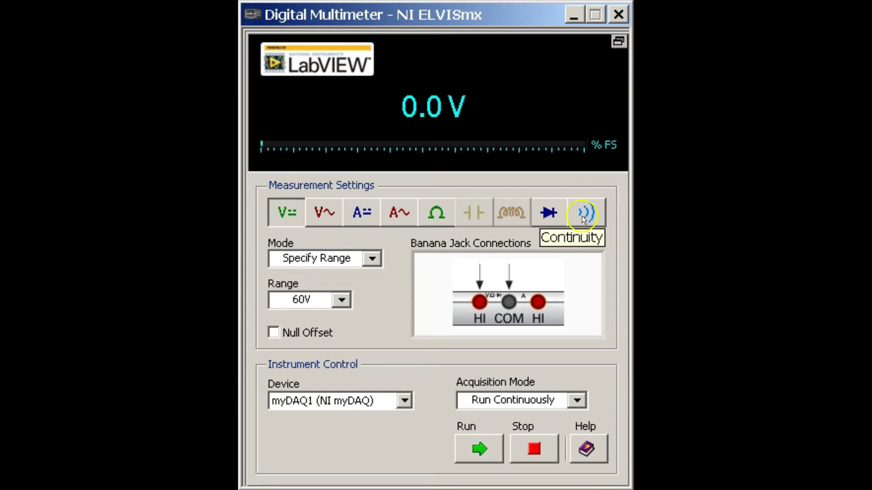
Change the range mode from Specify Range (60 V) to Auto
left_click(518, 406)
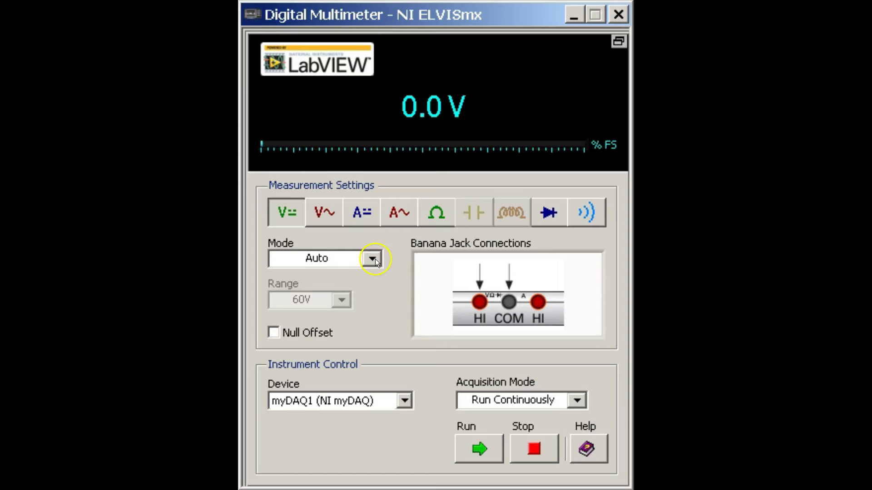
Run an auto-ranged continuous DC voltage measurement, then stop it holding -83.5 mV
left_click(375, 259)
left_click(343, 281)
left_click(579, 401)
left_click(477, 447)
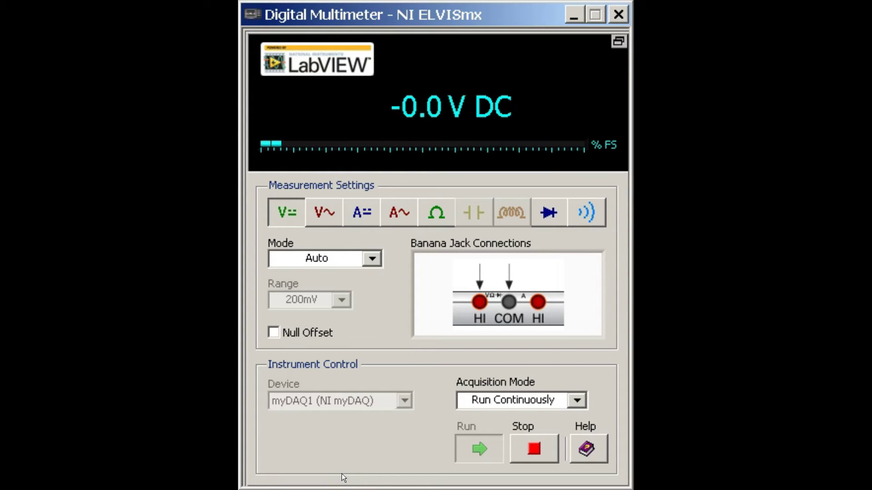
left_click(531, 444)
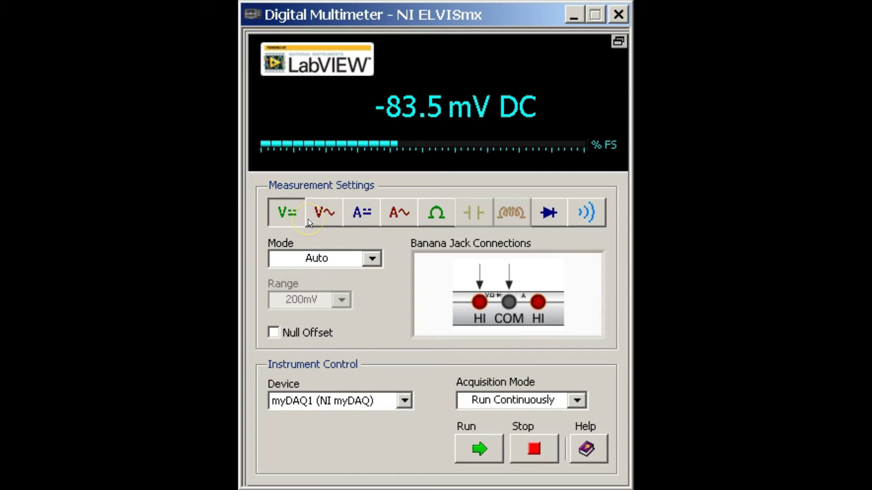
Switch the meter to DC current (A=) mode on the 1 A range
left_click(361, 216)
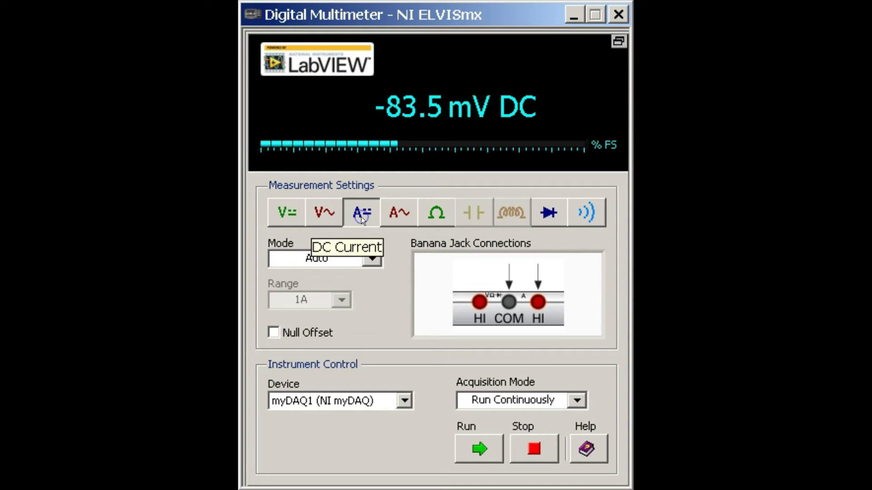